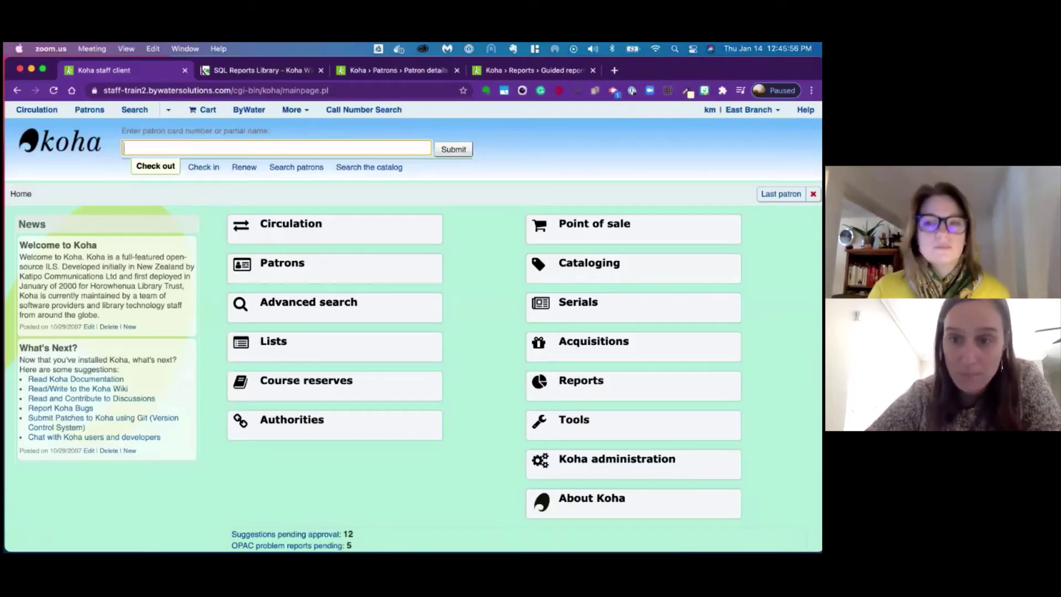
# Go to Tools and open the Log viewer to browse system logs
pyautogui.click(603, 424)
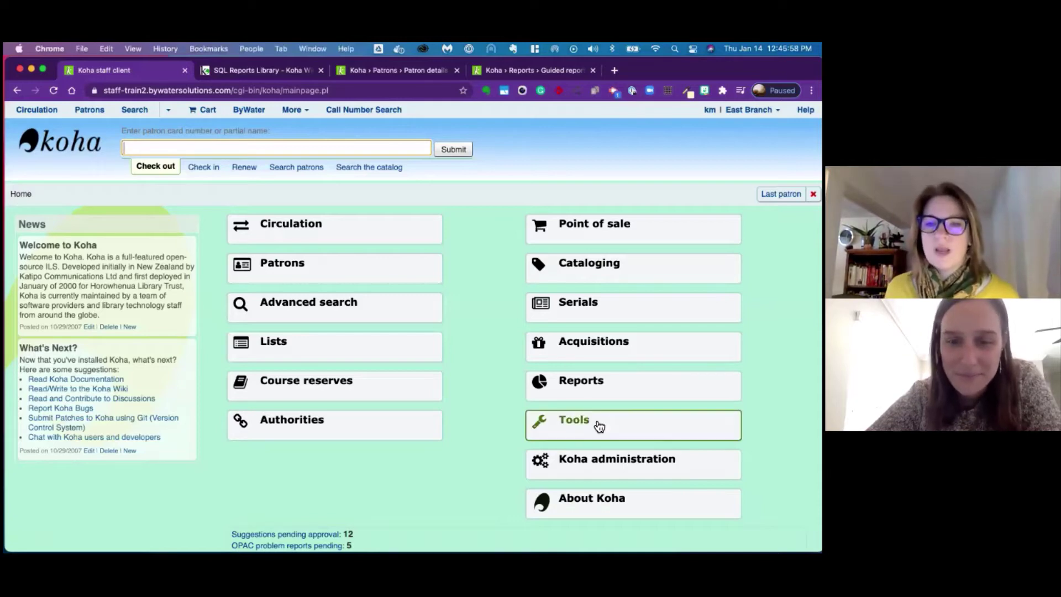
pyautogui.click(597, 426)
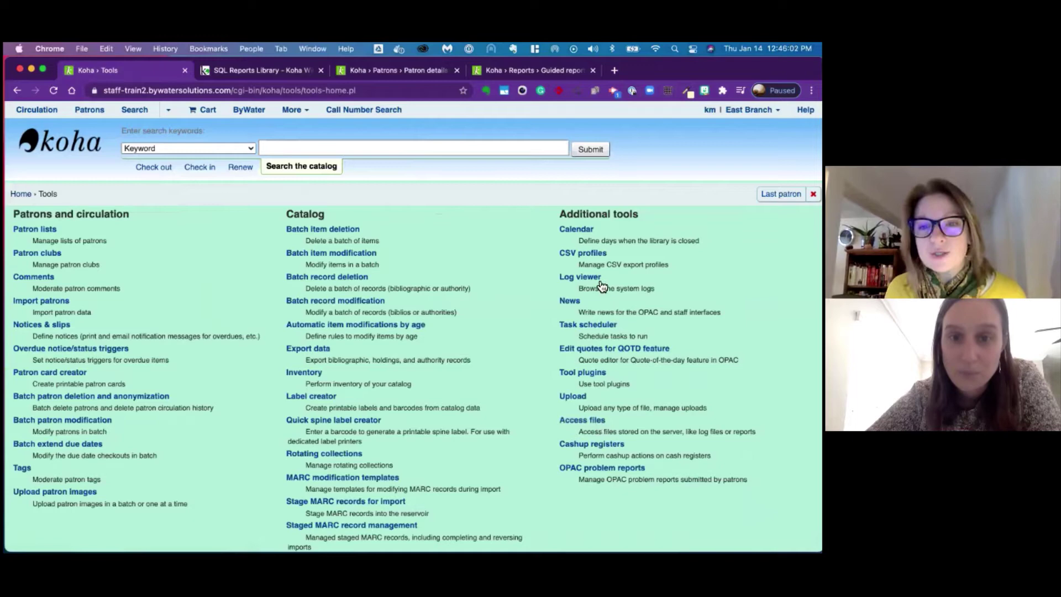
pyautogui.click(589, 277)
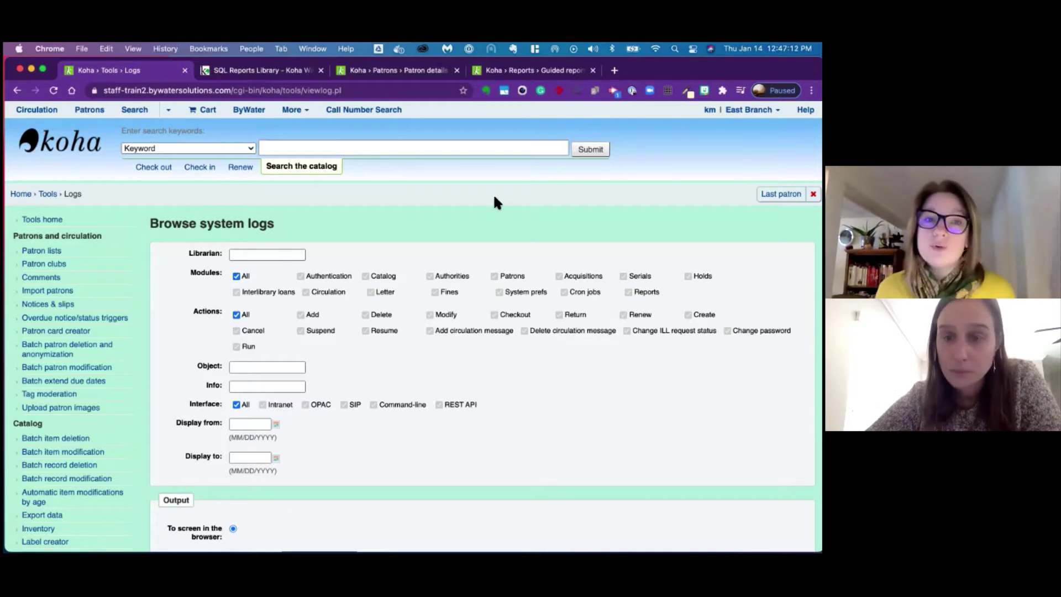
# Open the staff client home in a second tab and go to Global system preferences
pyautogui.rightClick(292, 110)
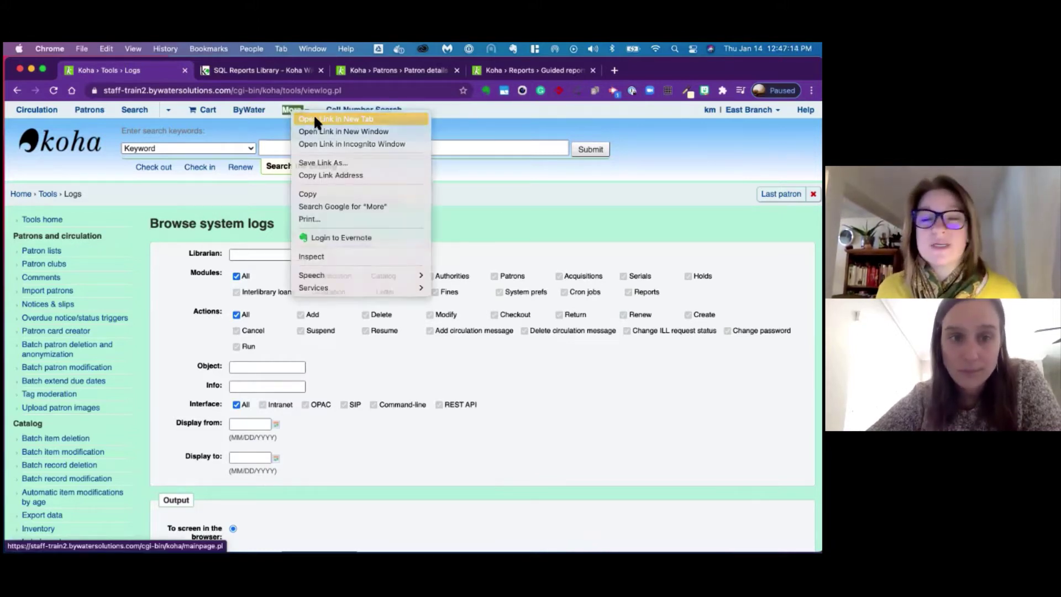
pyautogui.press('Escape')
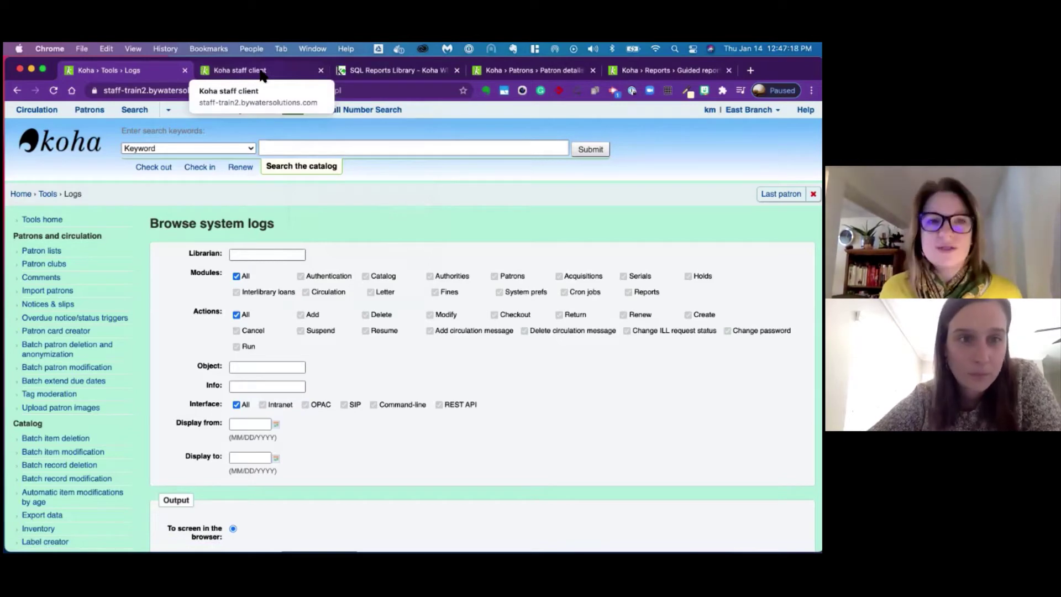
pyautogui.click(262, 75)
pyautogui.click(613, 464)
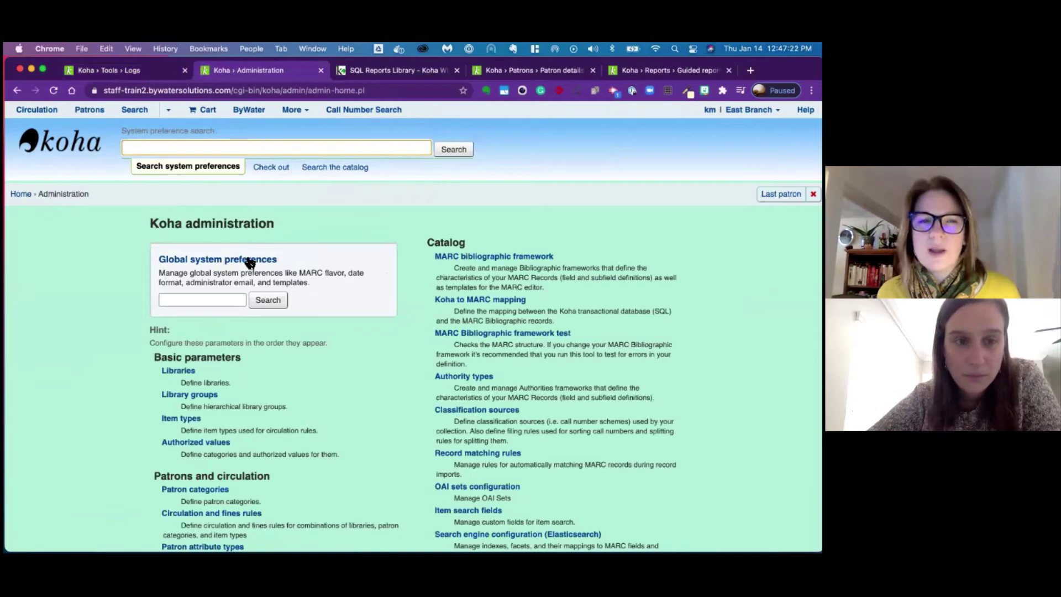
pyautogui.click(251, 260)
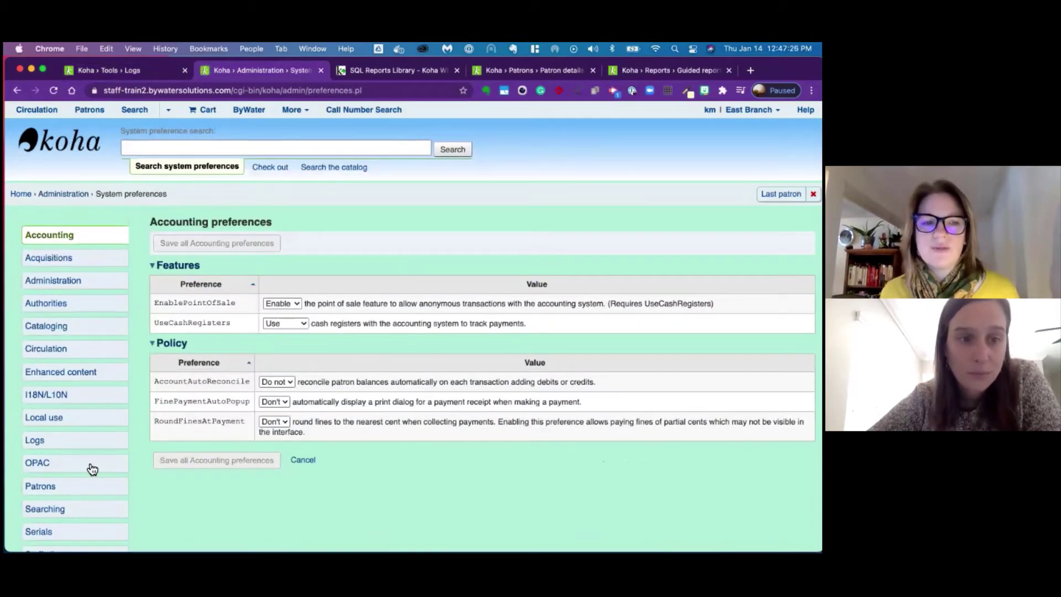
# Review the Logs preferences to confirm HoldsLog is enabled, then return to the system logs tab
pyautogui.click(55, 441)
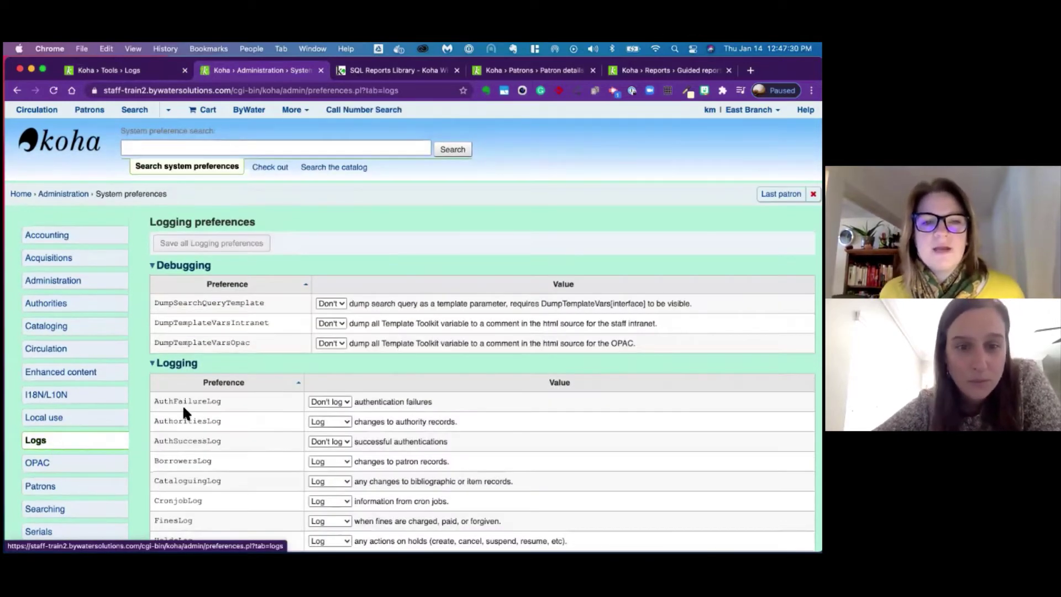
pyautogui.scroll(-5, 182, 407)
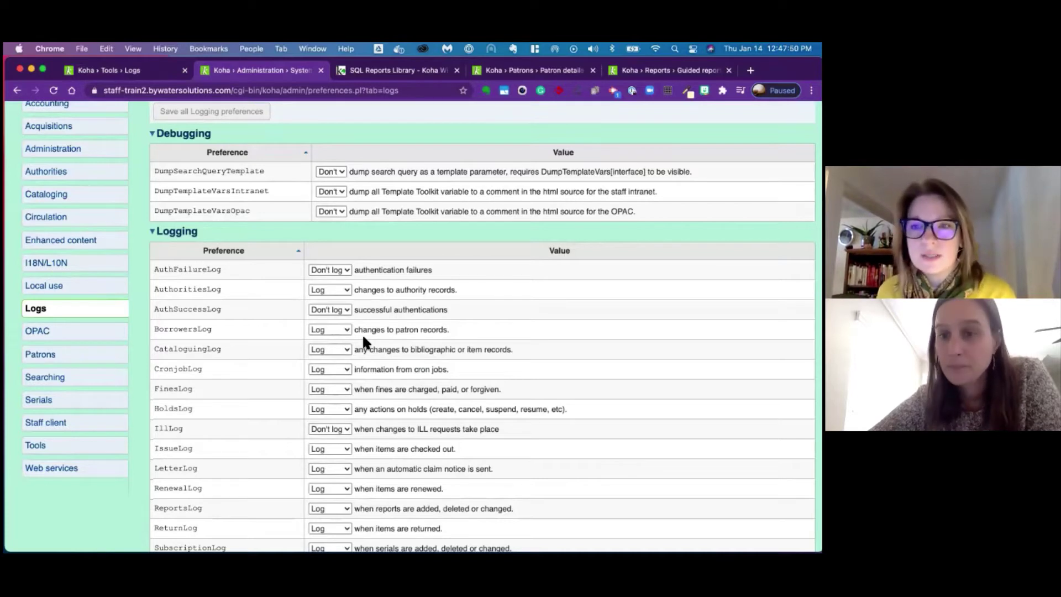
pyautogui.click(107, 74)
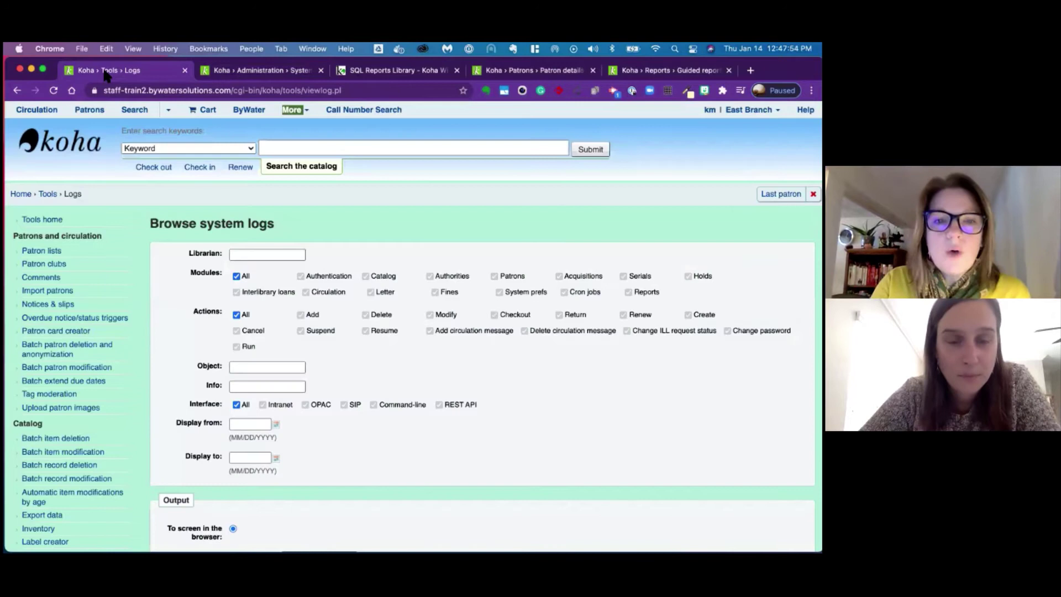
# Uncheck All in the Modules filter and select only Holds
pyautogui.press('XF86AudioRaiseVolume')
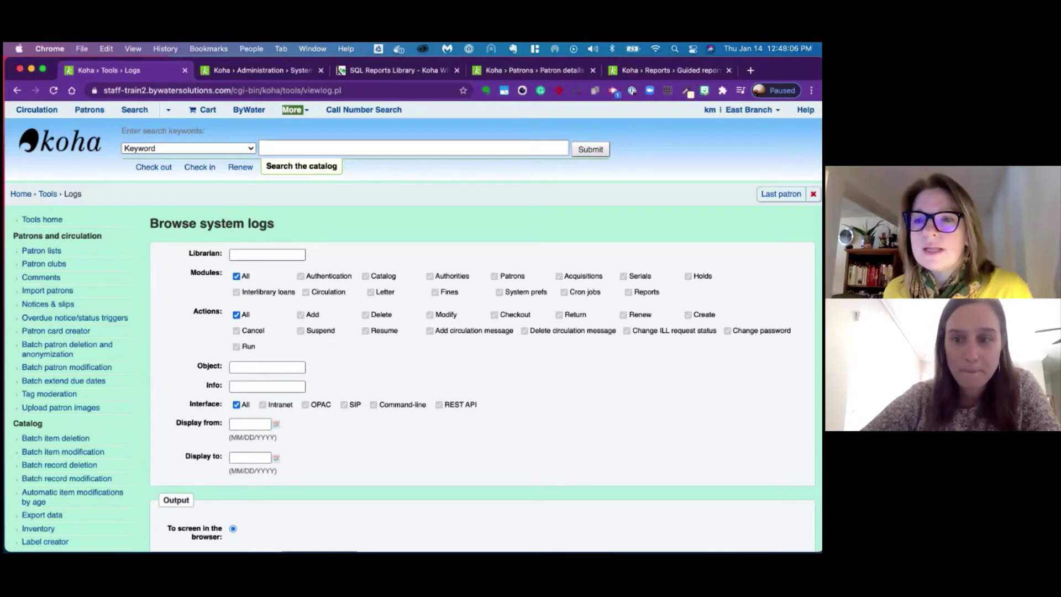
pyautogui.click(237, 276)
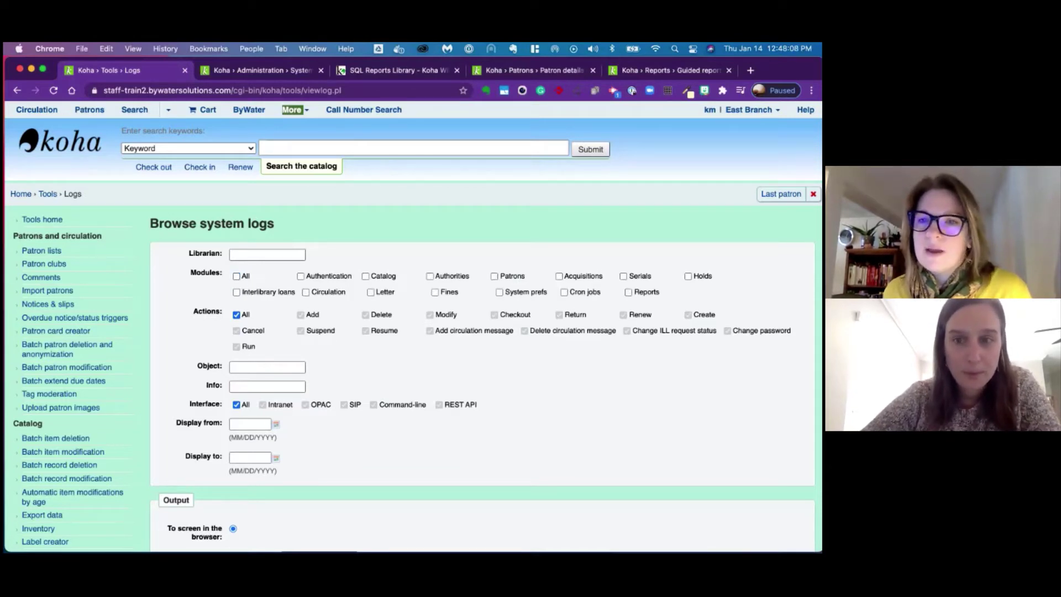
pyautogui.click(689, 276)
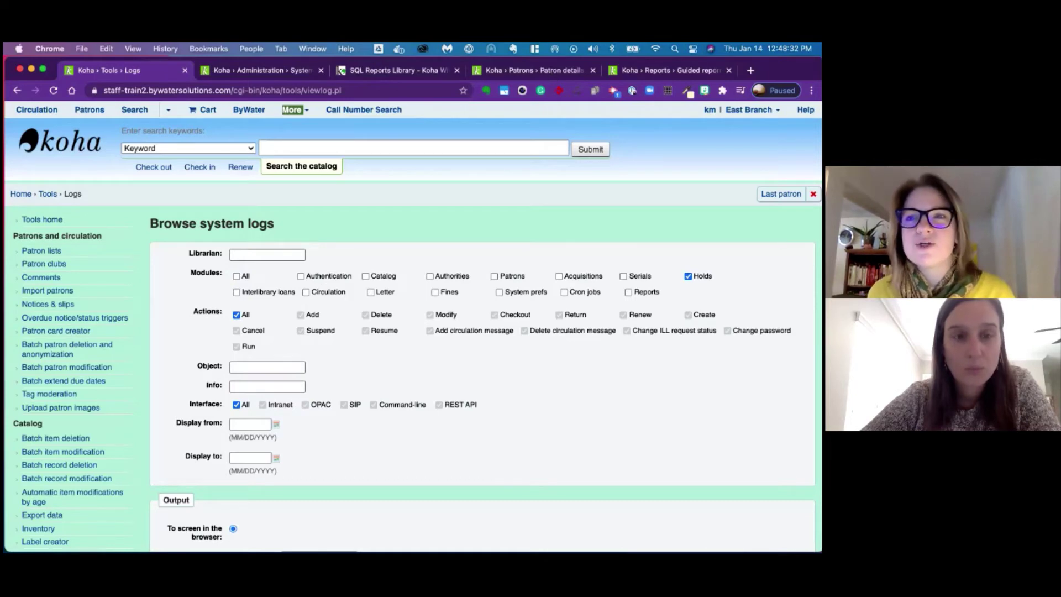
pyautogui.moveTo(404, 77); pyautogui.dragTo(401, 105)
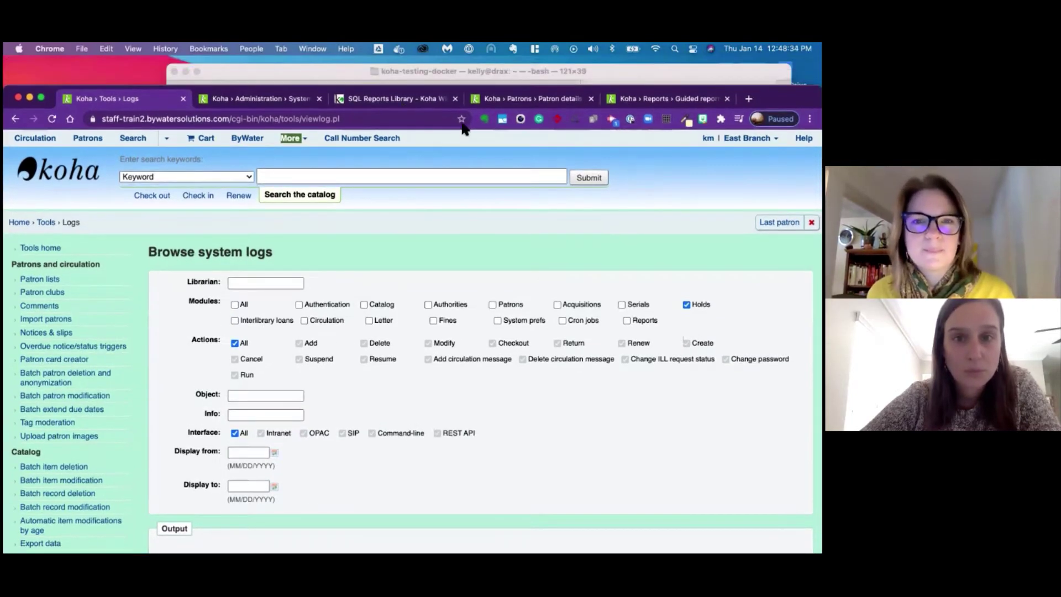
# On the SQL Reports Library wiki page, highlight the HoldsLog row's reserve_id object and info entries
pyautogui.click(400, 99)
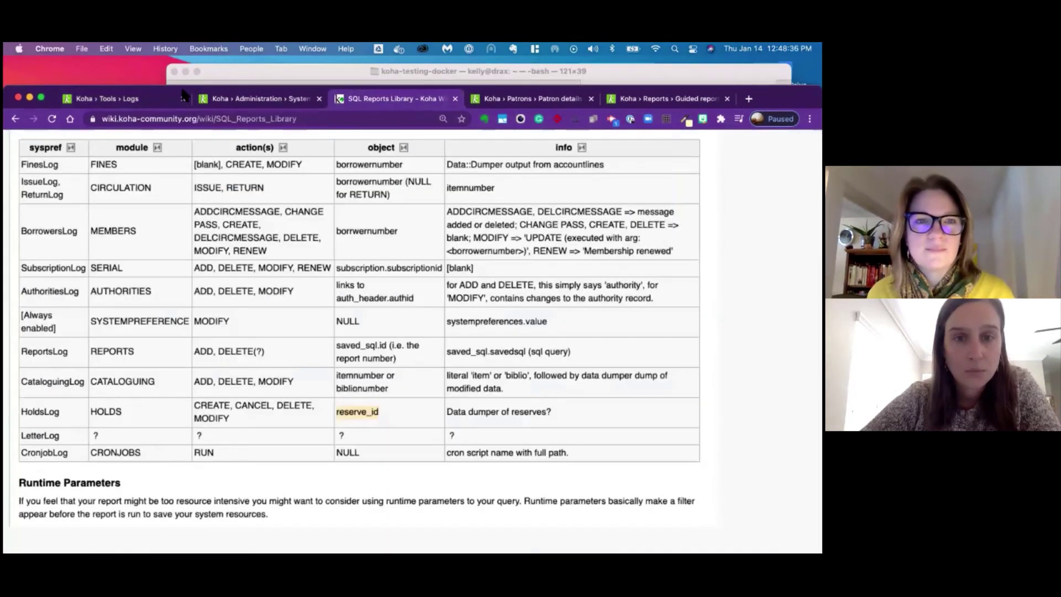
pyautogui.moveTo(184, 95); pyautogui.dragTo(185, 67)
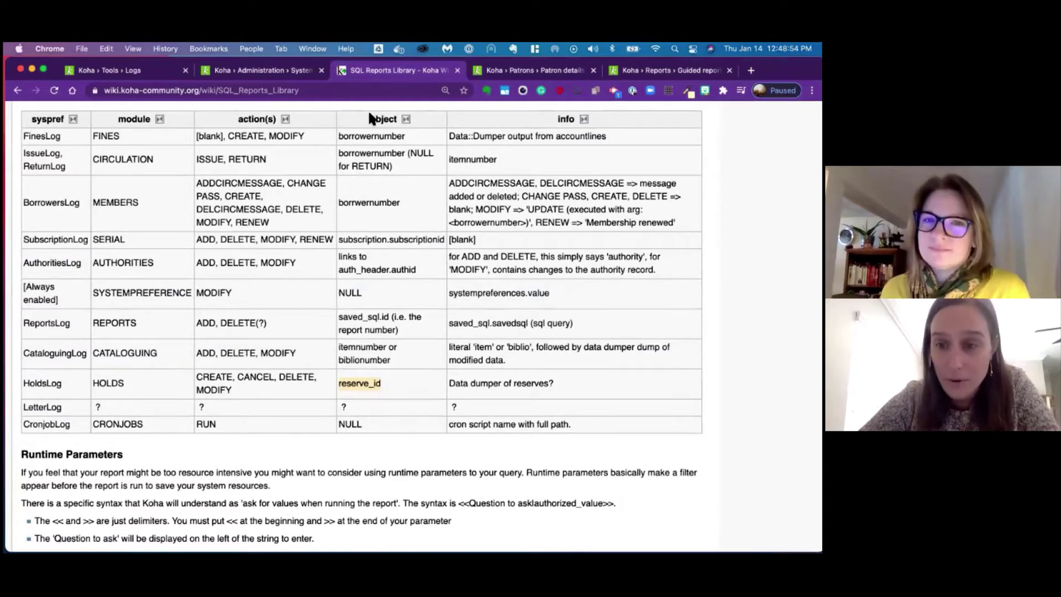
pyautogui.click(382, 119)
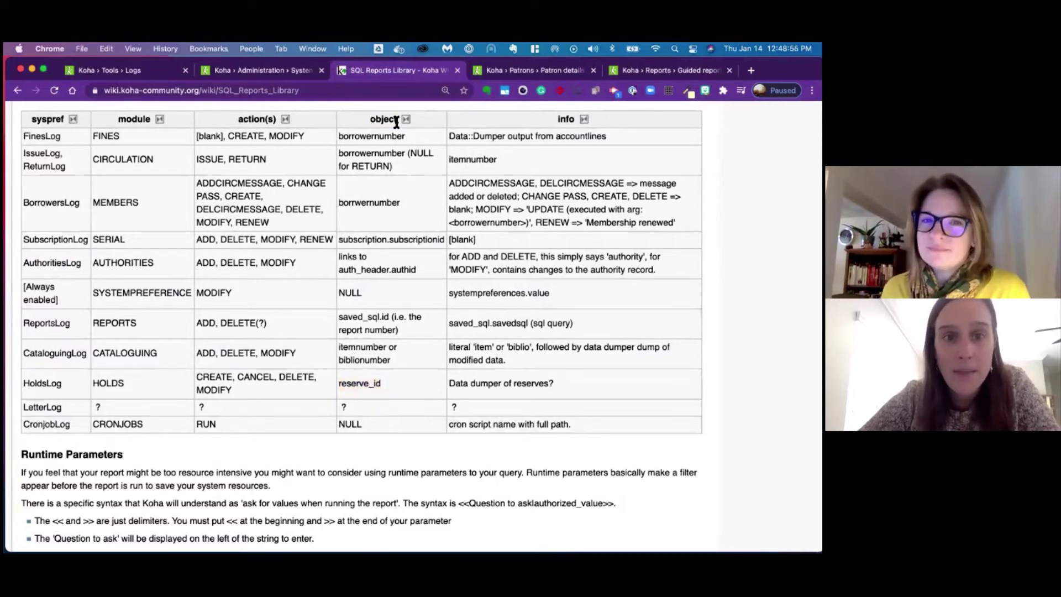
pyautogui.doubleClick(558, 119)
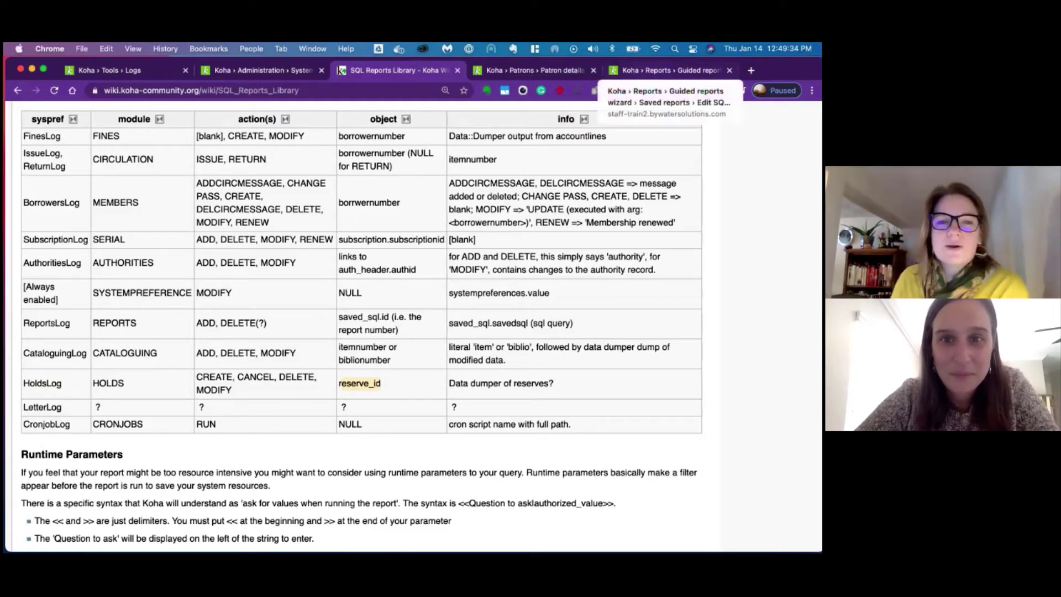
# Run the 'How to get the reserve_ID' report with the patron's borrowernumber and highlight reserve_id 47
pyautogui.click(669, 71)
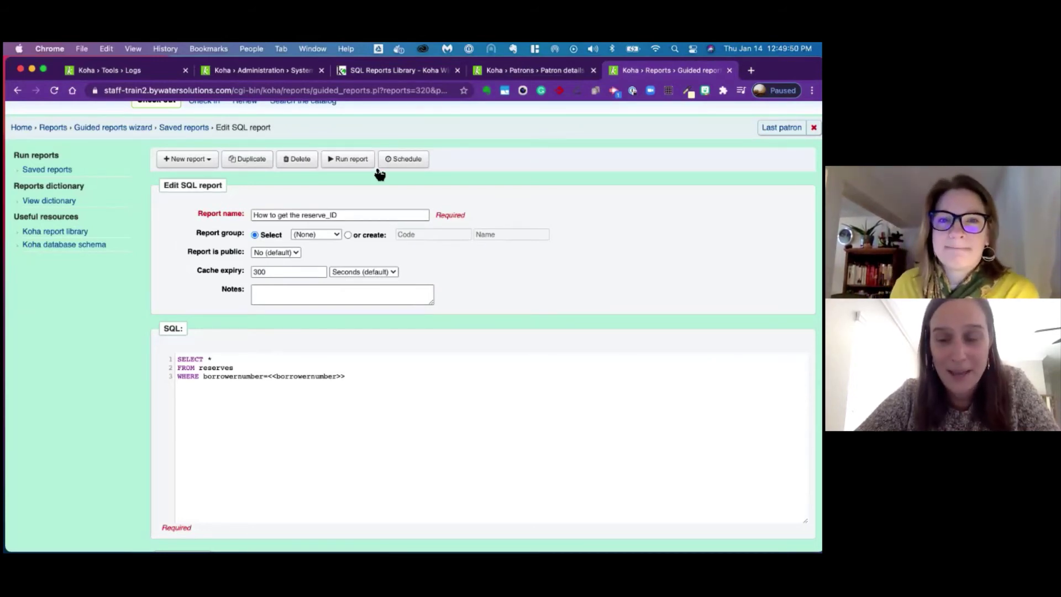
pyautogui.scroll(-1, 379, 171)
pyautogui.click(355, 161)
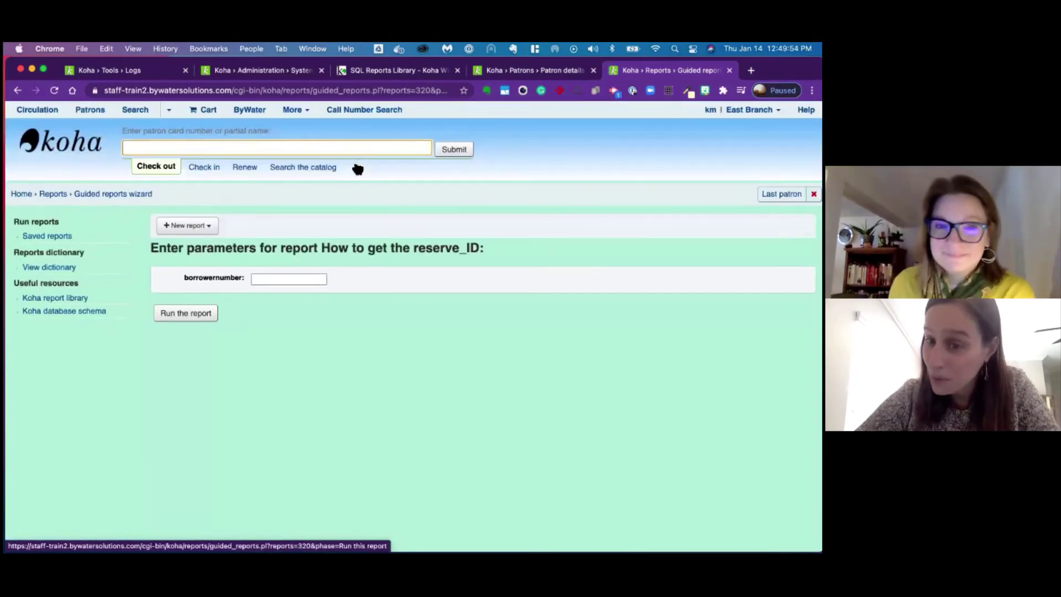
pyautogui.click(281, 279)
pyautogui.write('9')
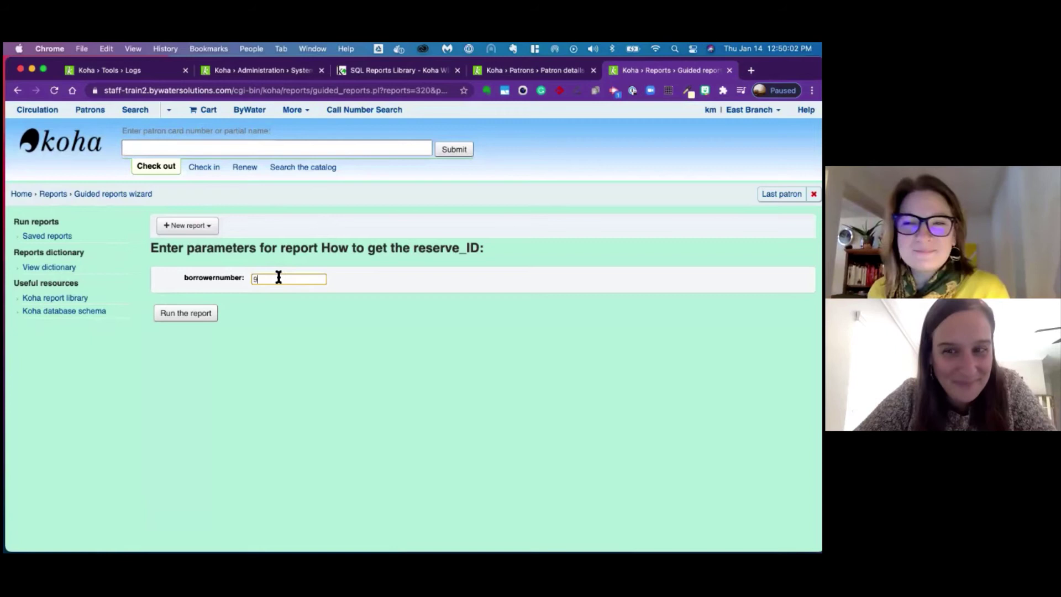
pyautogui.click(189, 319)
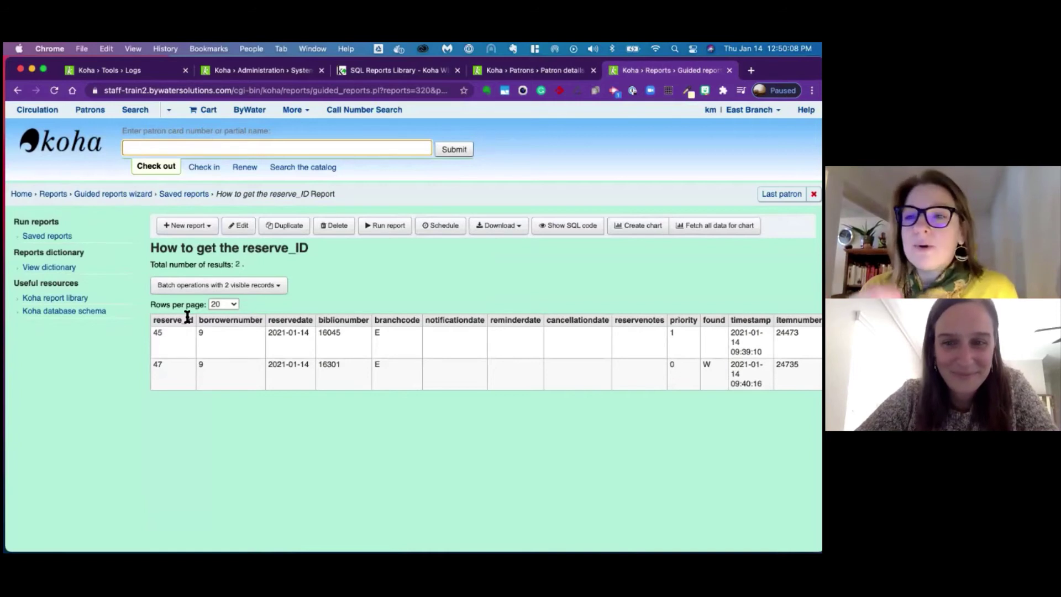
pyautogui.doubleClick(157, 364)
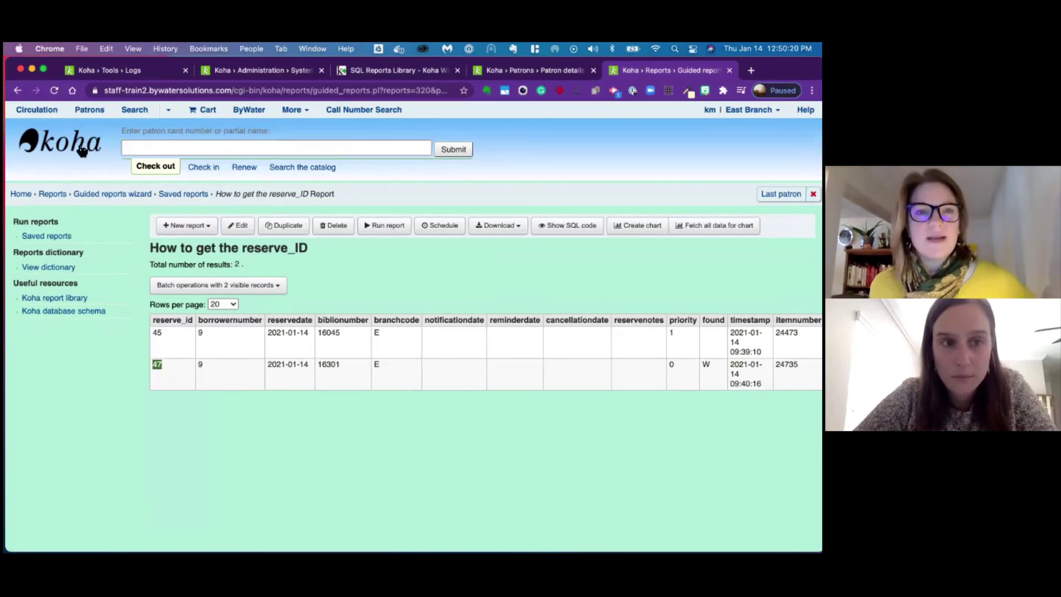
# On the system logs form, enter 47 as the Object and keep all actions selected
pyautogui.click(134, 75)
pyautogui.scroll(-2, 370, 336)
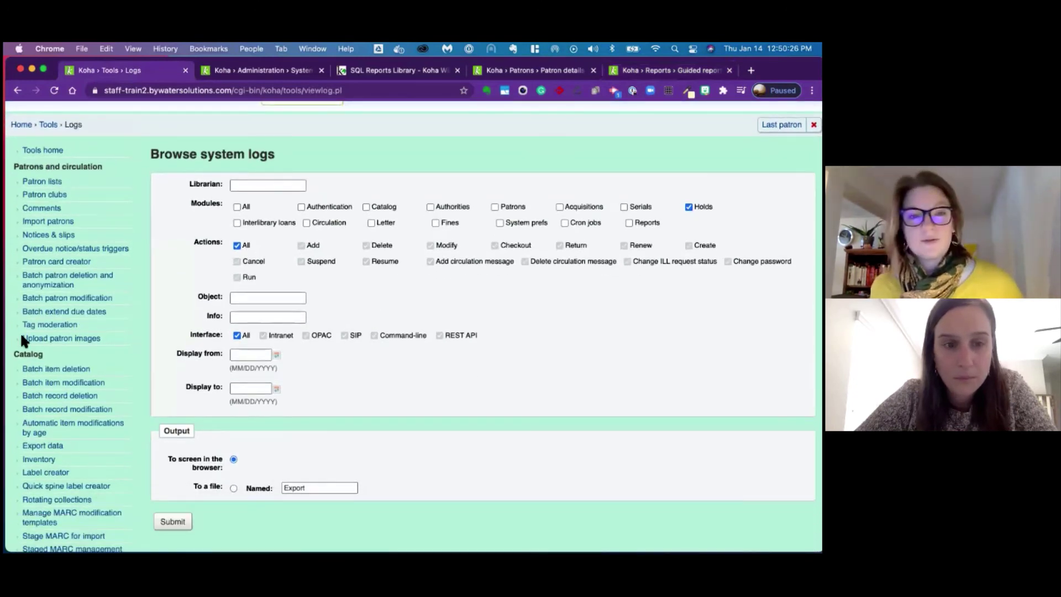
pyautogui.click(247, 297)
pyautogui.write('47')
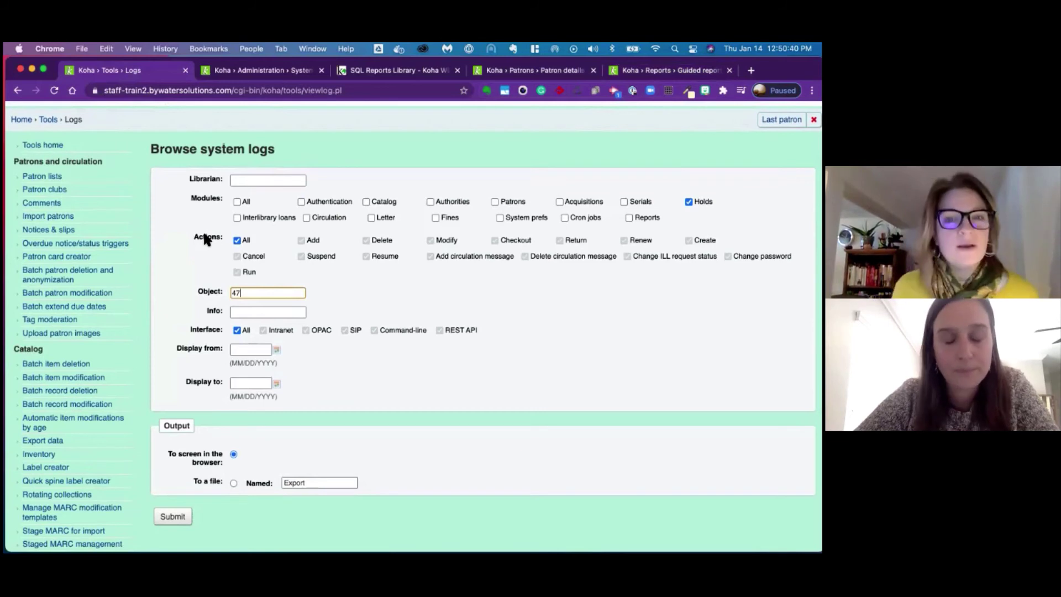
pyautogui.click(237, 240)
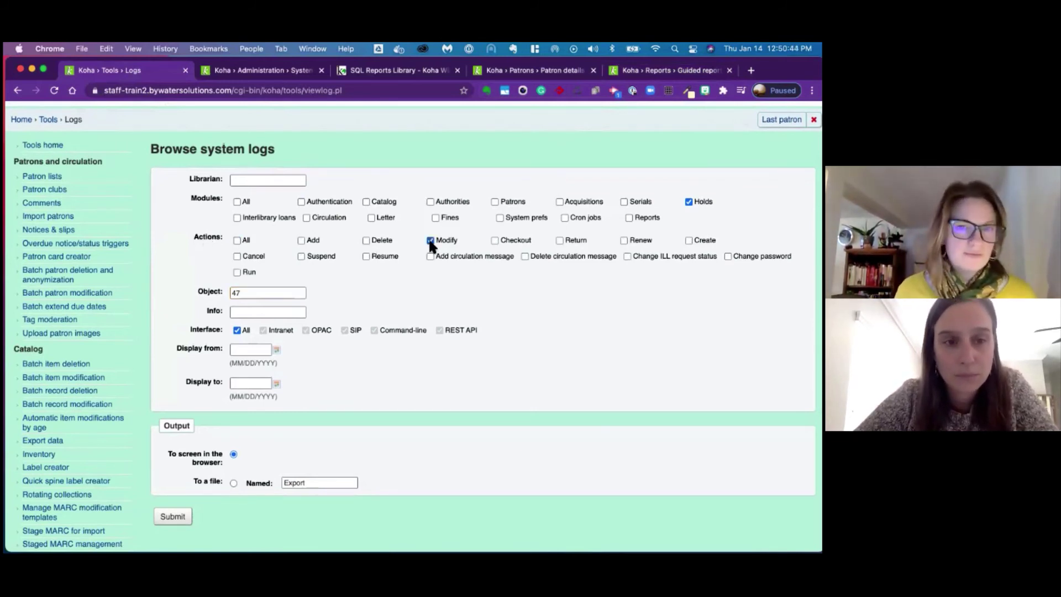
pyautogui.click(237, 239)
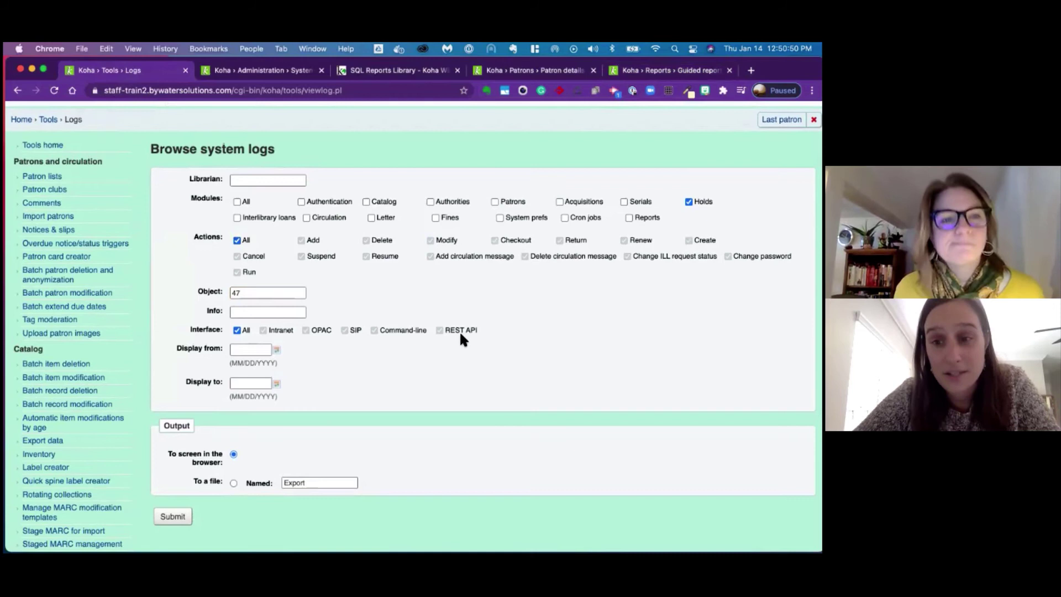
pyautogui.scroll(-1, 461, 333)
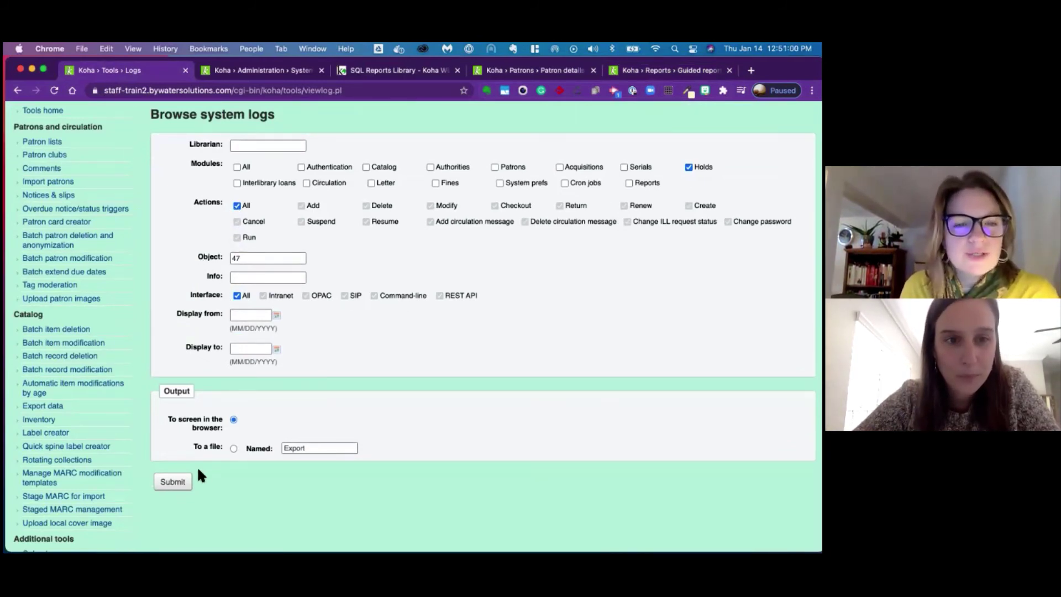
# Submit the log search and highlight the Create action and the found => 'W' change for reserve 47
pyautogui.click(173, 481)
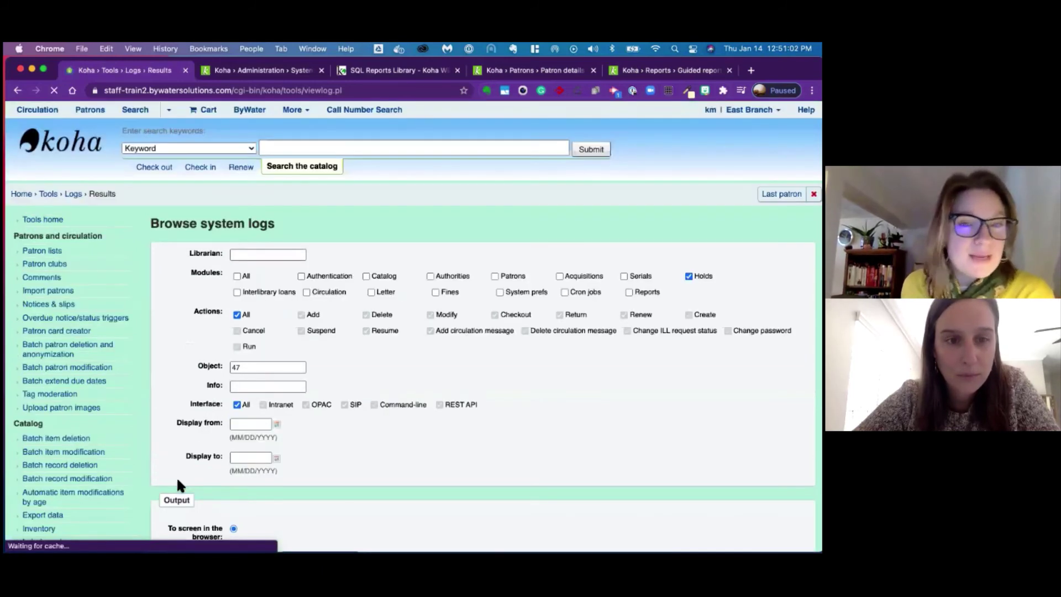
pyautogui.scroll(-5, 190, 481)
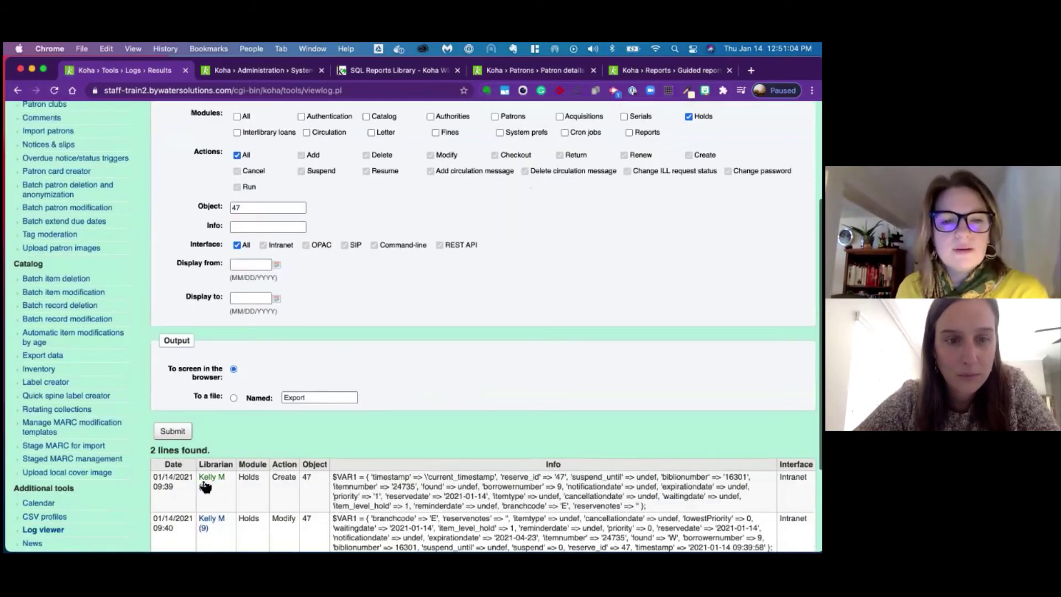
pyautogui.scroll(-3, 280, 474)
pyautogui.hscroll(-1, 291, 414)
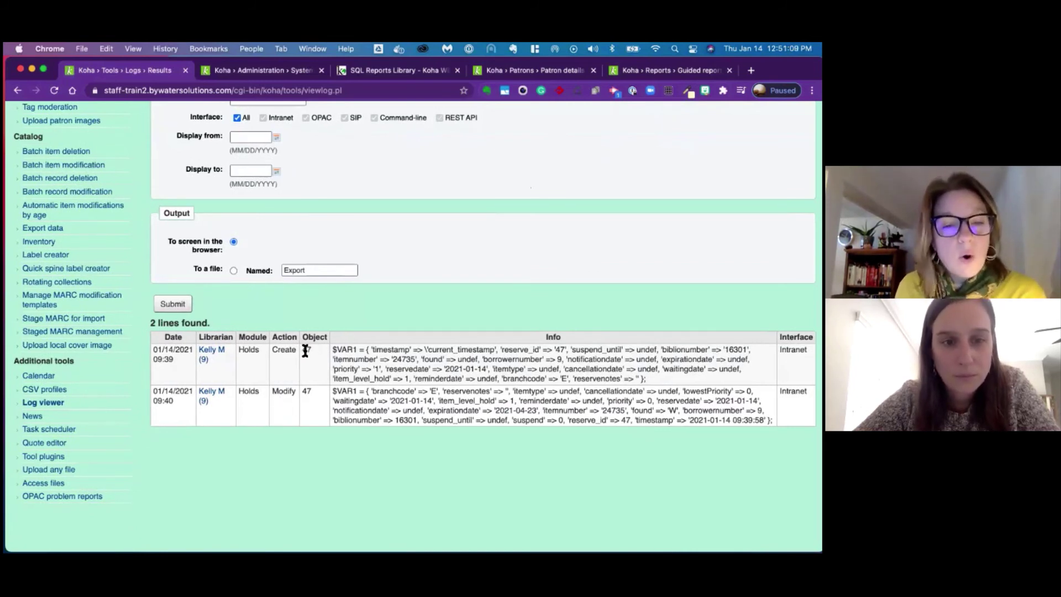
pyautogui.moveTo(273, 352); pyautogui.dragTo(297, 353)
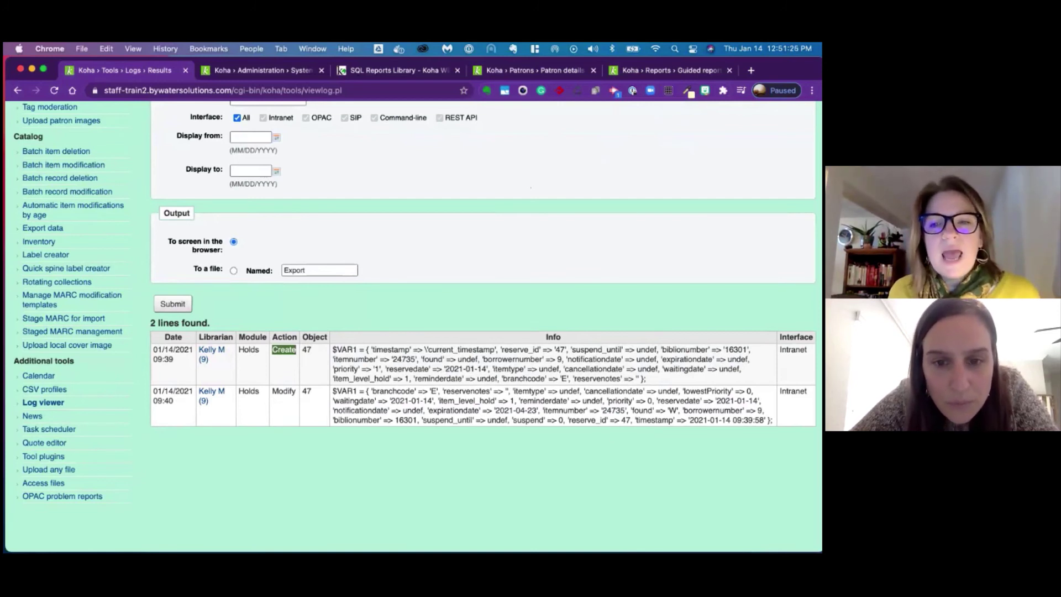
pyautogui.click(615, 420)
pyautogui.moveTo(677, 411); pyautogui.dragTo(629, 411)
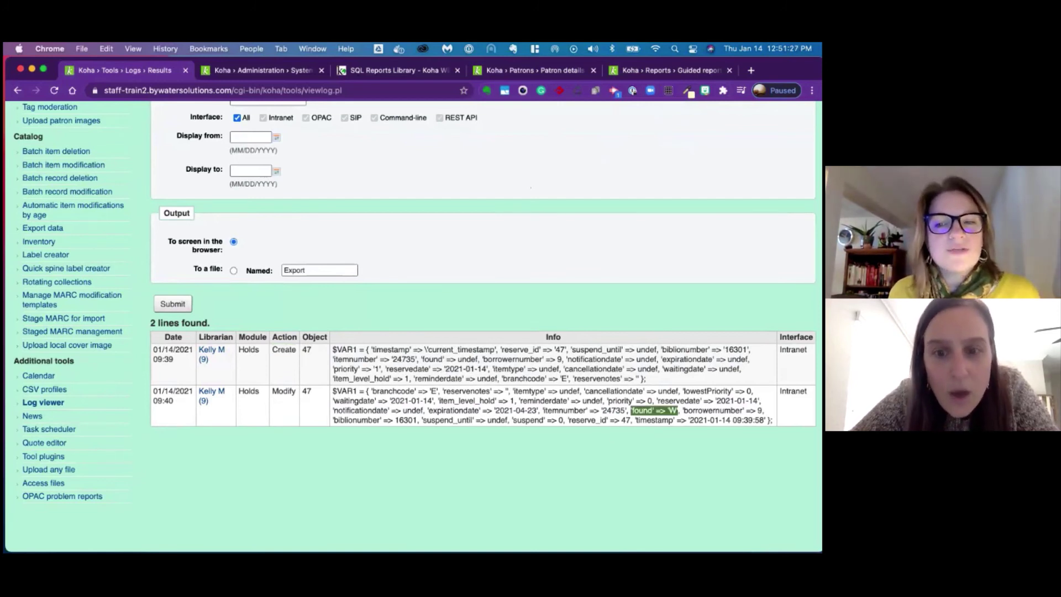